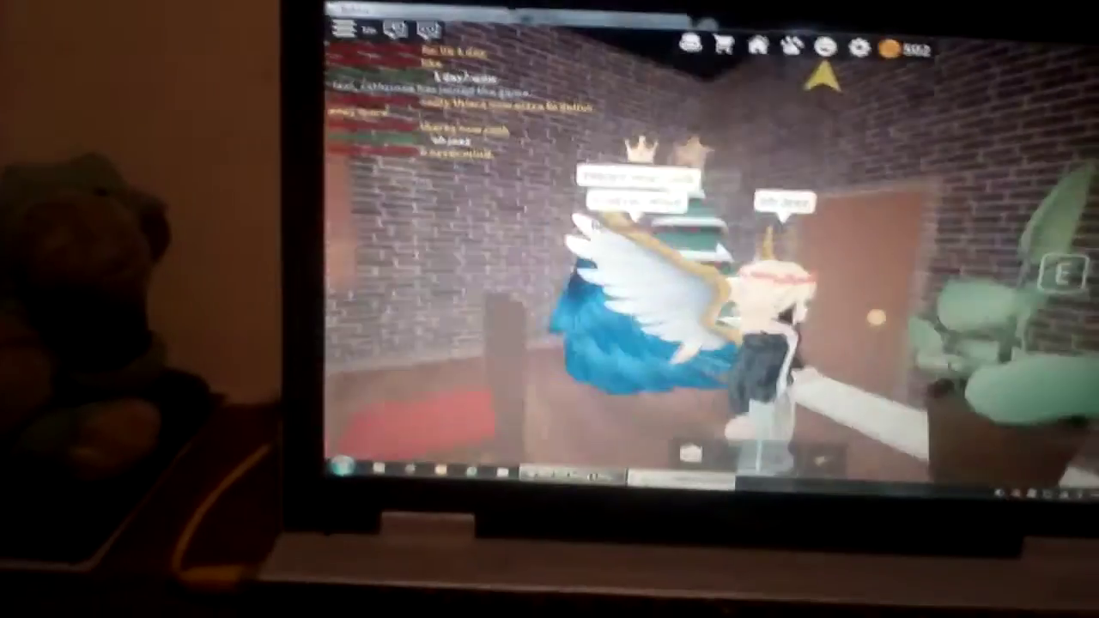
Step: Walk back through the doorway and turn the camera toward the winged manager
{"action": "key", "text": "w"}
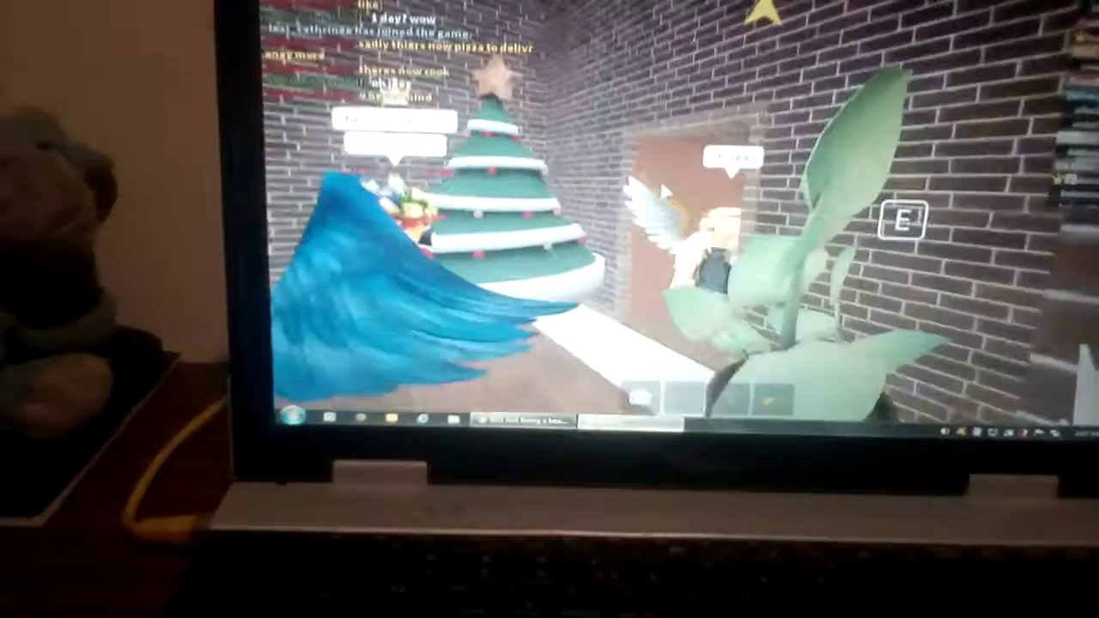
{"action": "left_click_drag", "start_coordinate": [661, 191], "coordinate": [515, 214]}
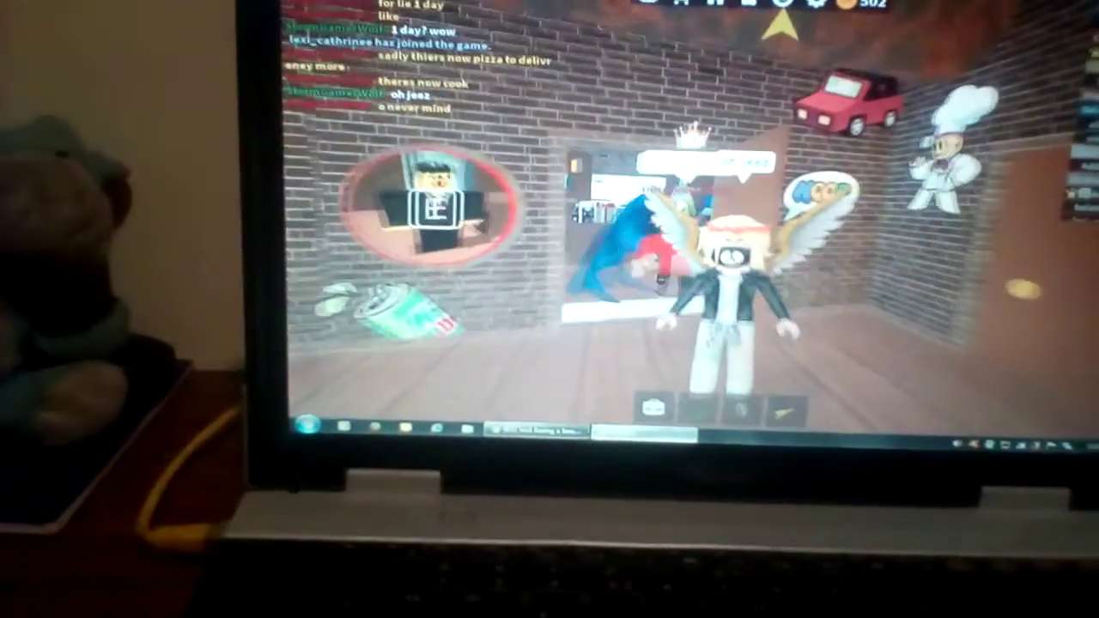
{"action": "key", "text": "w"}
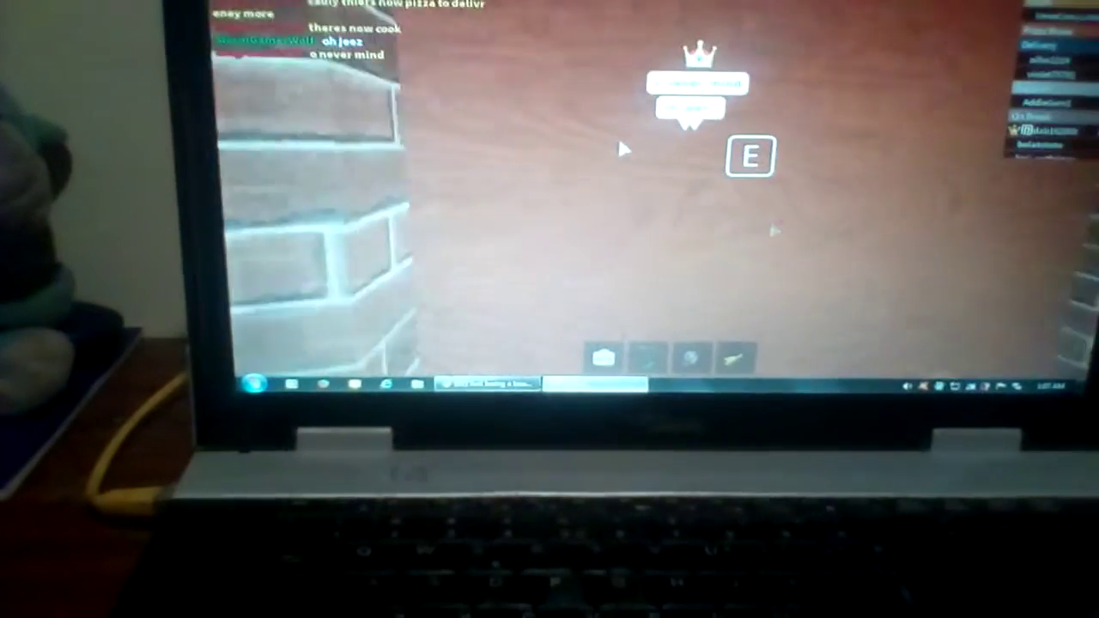
{"action": "mouse_move", "coordinate": [620, 148]}
{"action": "left_mouse_down"}
{"action": "mouse_move", "coordinate": [764, 223]}
{"action": "mouse_move", "coordinate": [601, 214]}
{"action": "left_mouse_up"}
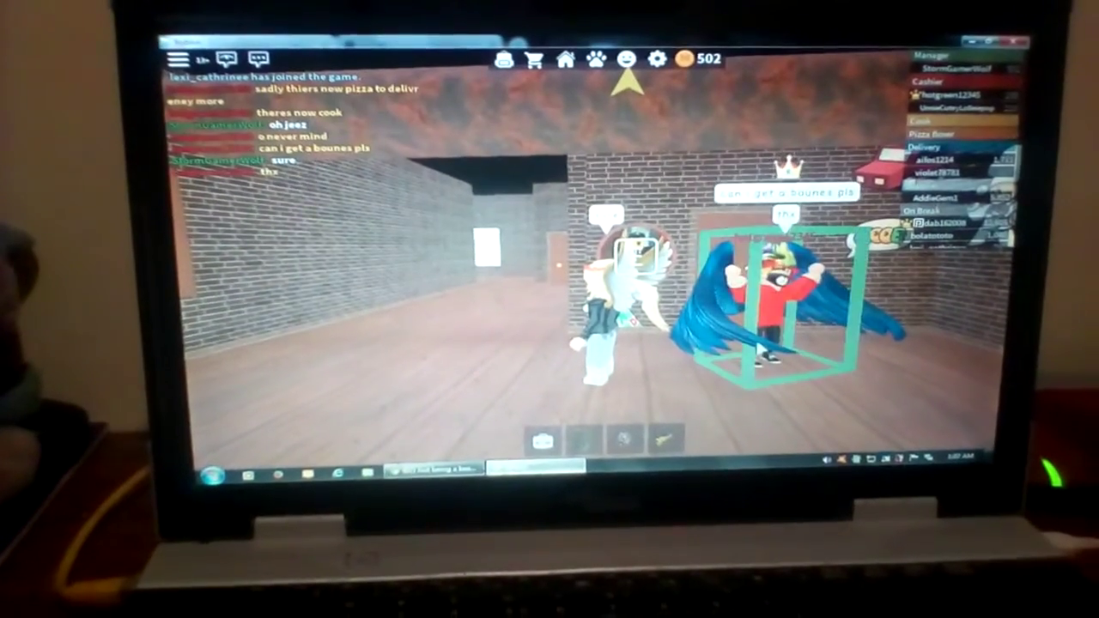
Step: Receive the manager's bonus check for hotgreen12345 and dismiss the confirmation
{"action": "left_click", "coordinate": [761, 348]}
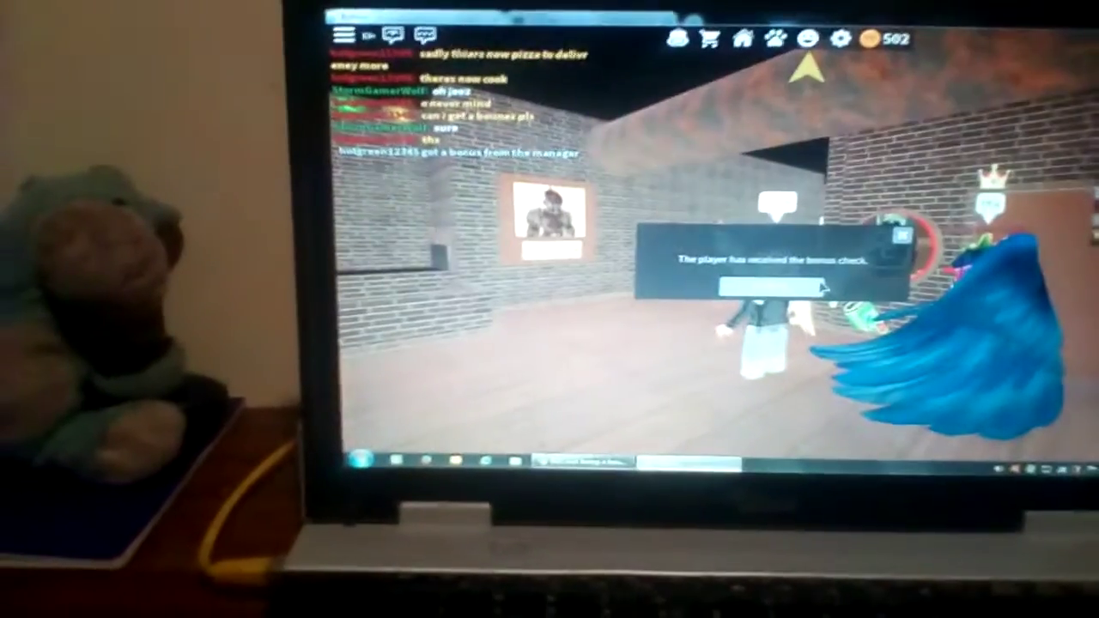
{"action": "left_click", "coordinate": [893, 260]}
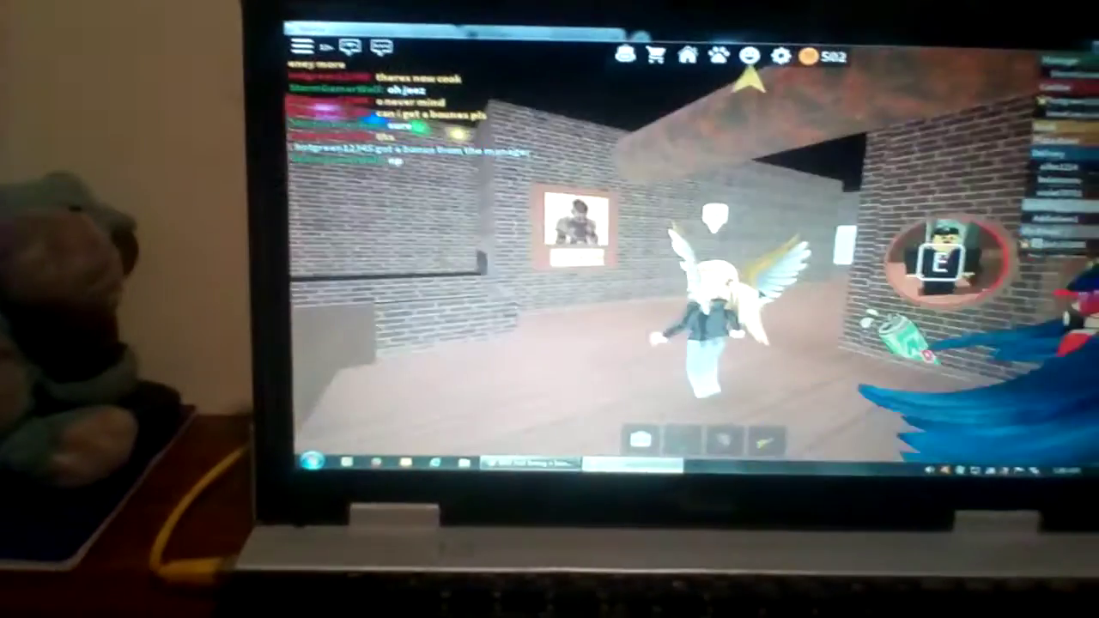
Step: Walk down the hallway past the kitchen counters toward the dining tables
{"action": "key", "text": "w"}
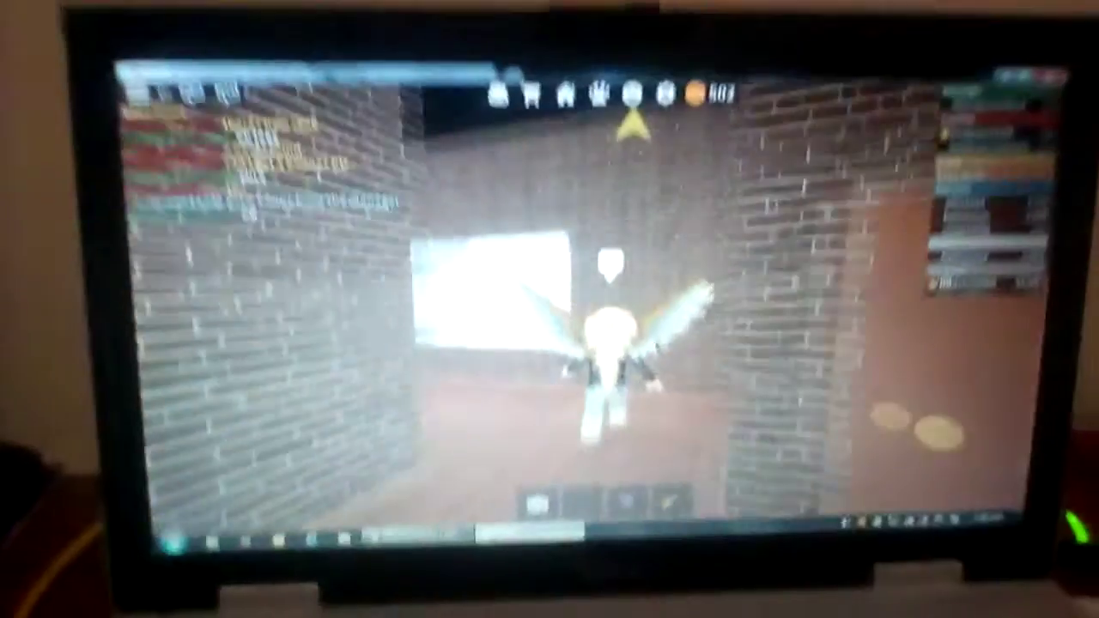
{"action": "mouse_move", "coordinate": [697, 257]}
{"action": "left_mouse_down"}
{"action": "mouse_move", "coordinate": [699, 311]}
{"action": "mouse_move", "coordinate": [678, 284]}
{"action": "left_mouse_up"}
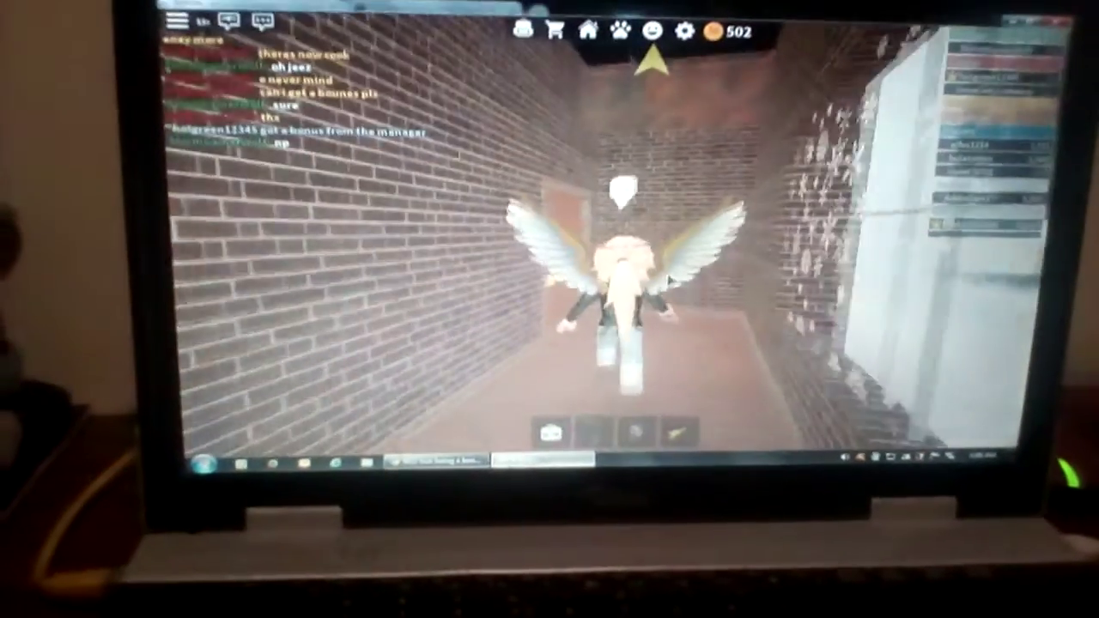
{"action": "mouse_move", "coordinate": [670, 270]}
{"action": "left_mouse_down"}
{"action": "mouse_move", "coordinate": [674, 284]}
{"action": "mouse_move", "coordinate": [654, 266]}
{"action": "mouse_move", "coordinate": [661, 225]}
{"action": "left_mouse_up"}
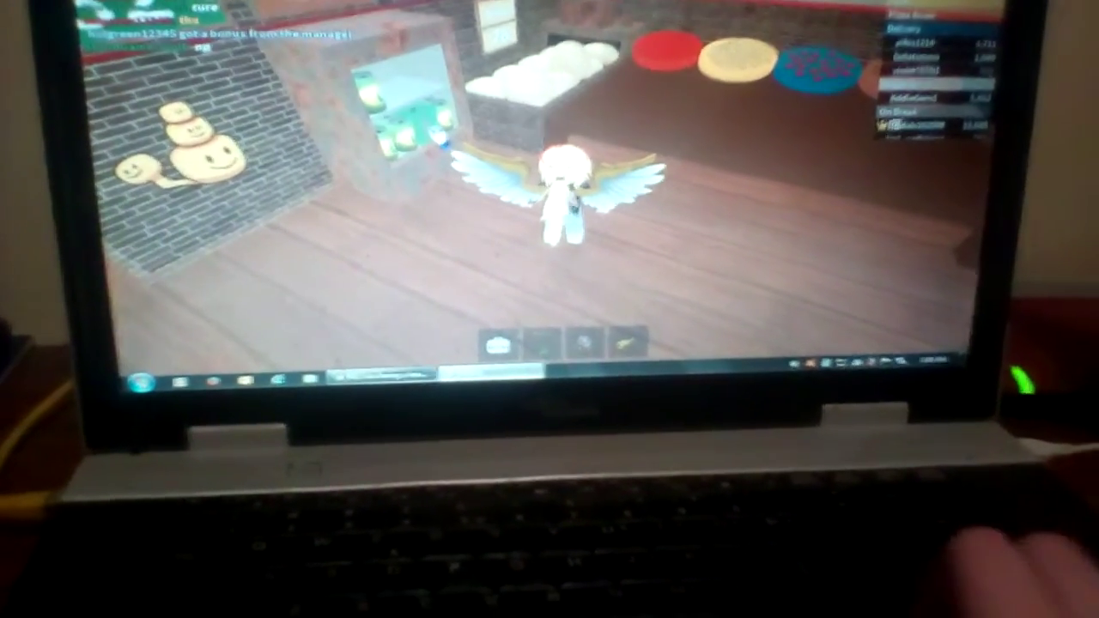
{"action": "mouse_move", "coordinate": [470, 171]}
{"action": "left_mouse_down"}
{"action": "mouse_move", "coordinate": [440, 145]}
{"action": "mouse_move", "coordinate": [468, 225]}
{"action": "left_mouse_up"}
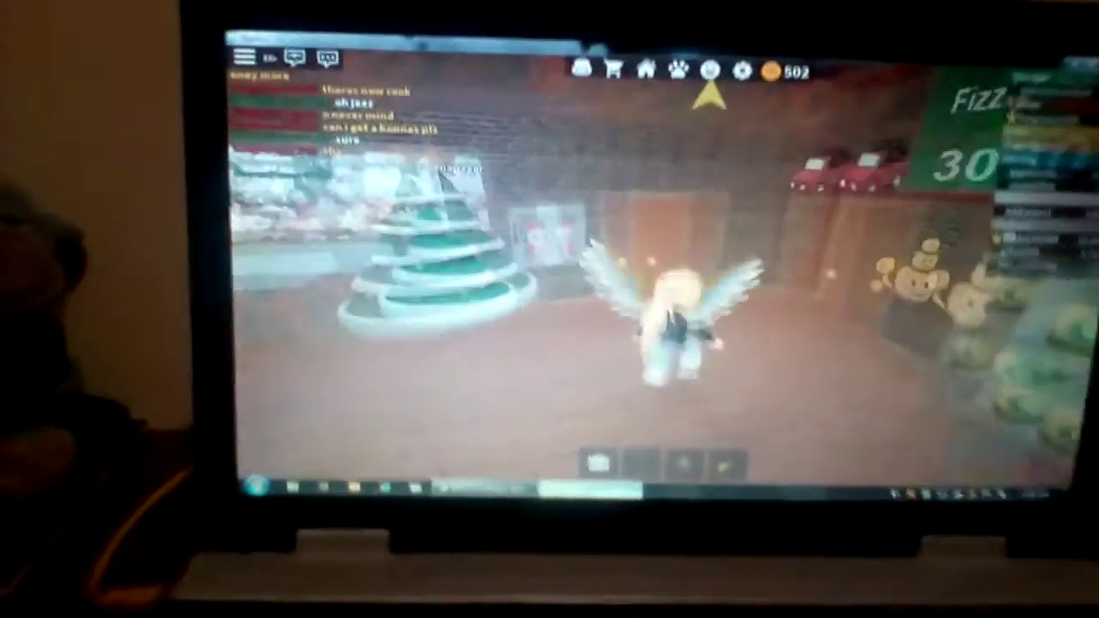
{"action": "key", "text": "w"}
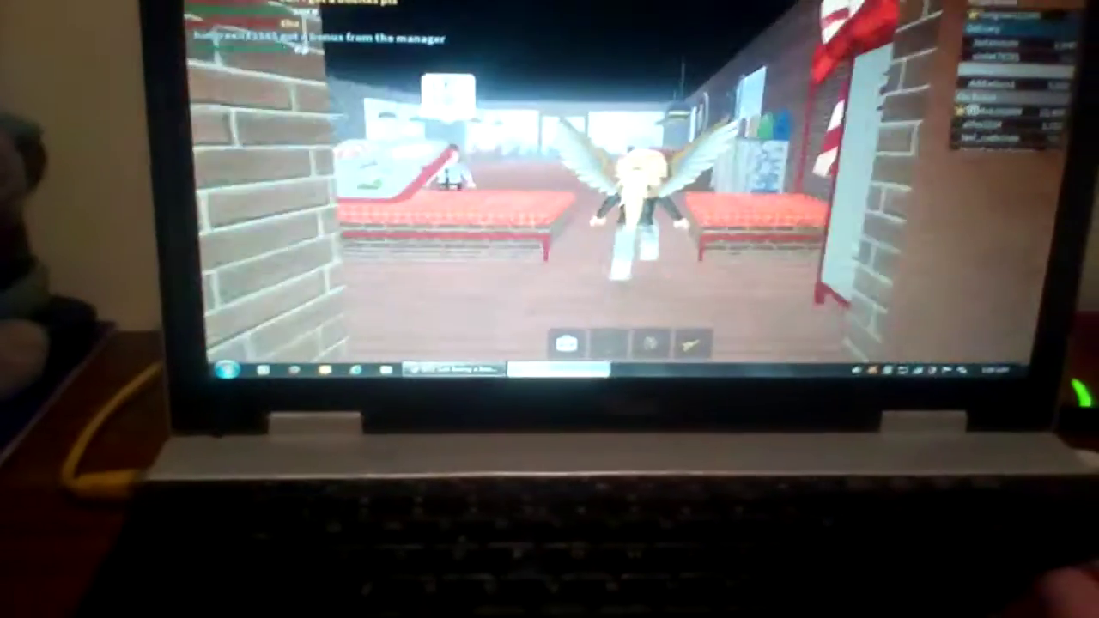
Step: View the cashier's pizza order menu, then walk away without ordering
{"action": "key", "text": "w"}
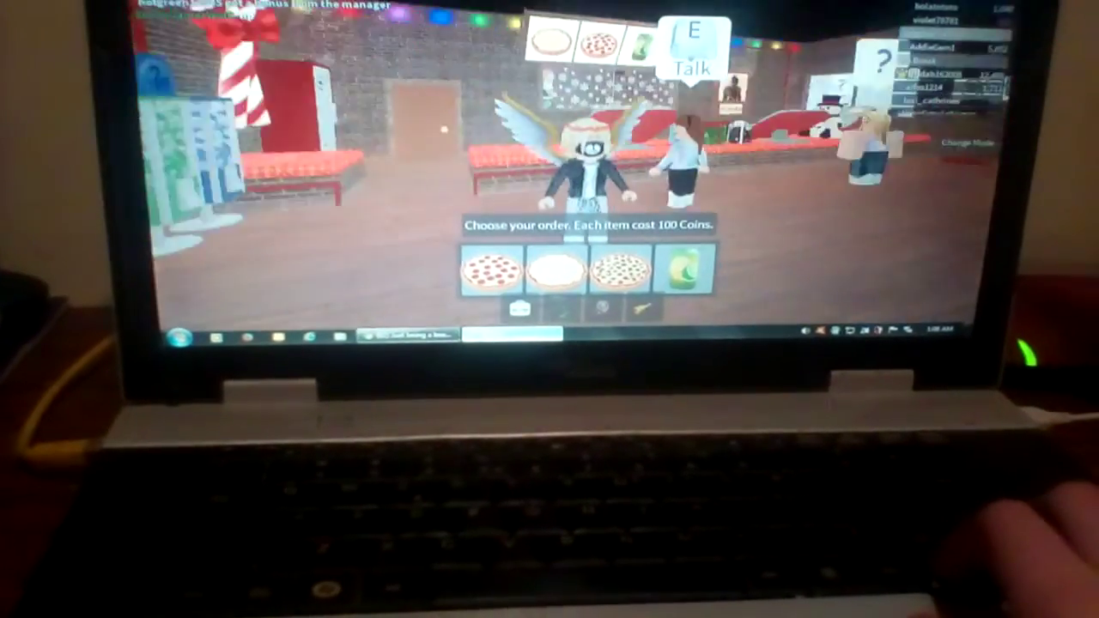
{"action": "key", "text": "Escape"}
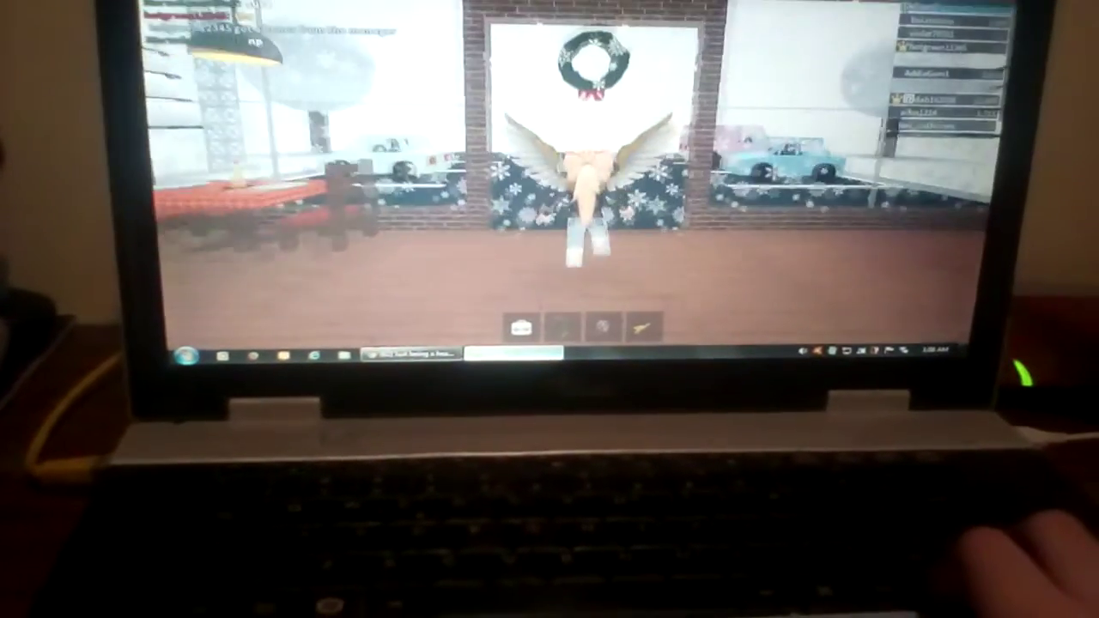
Step: Walk out of the restaurant to the parking lot beside the parked red car
{"action": "left_click_drag", "start_coordinate": [549, 215], "coordinate": [772, 215]}
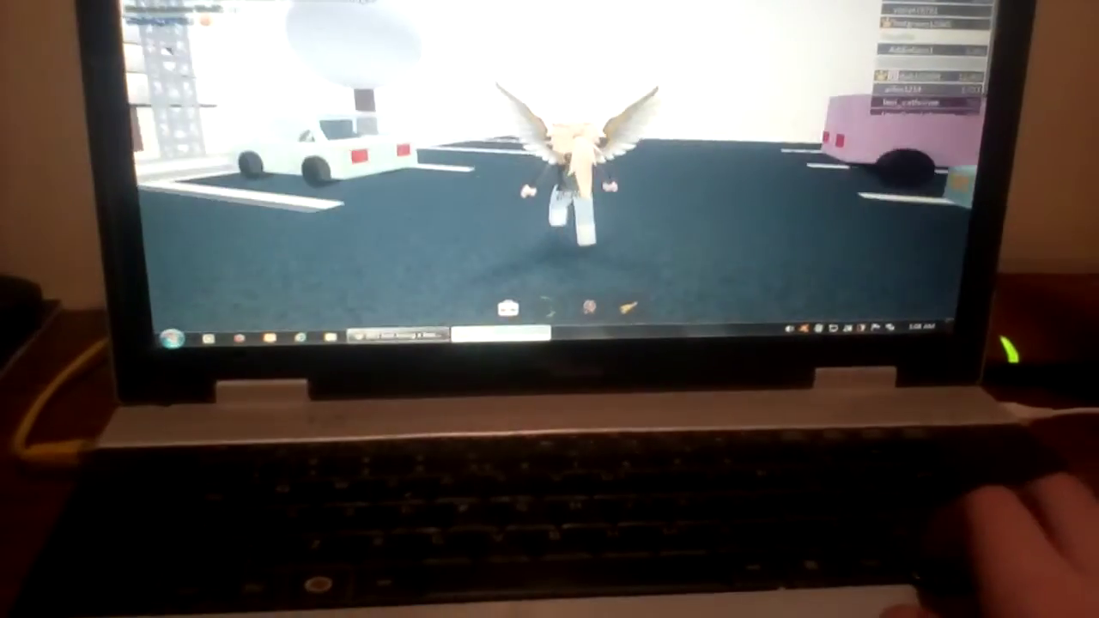
{"action": "left_click_drag", "start_coordinate": [549, 215], "coordinate": [730, 214]}
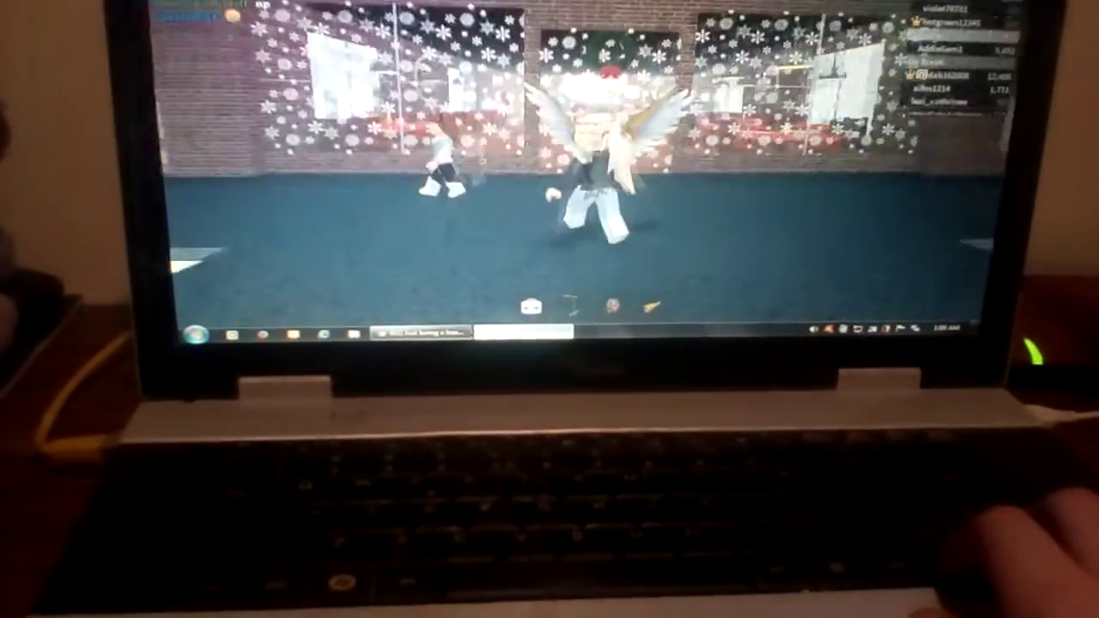
{"action": "key", "text": "w"}
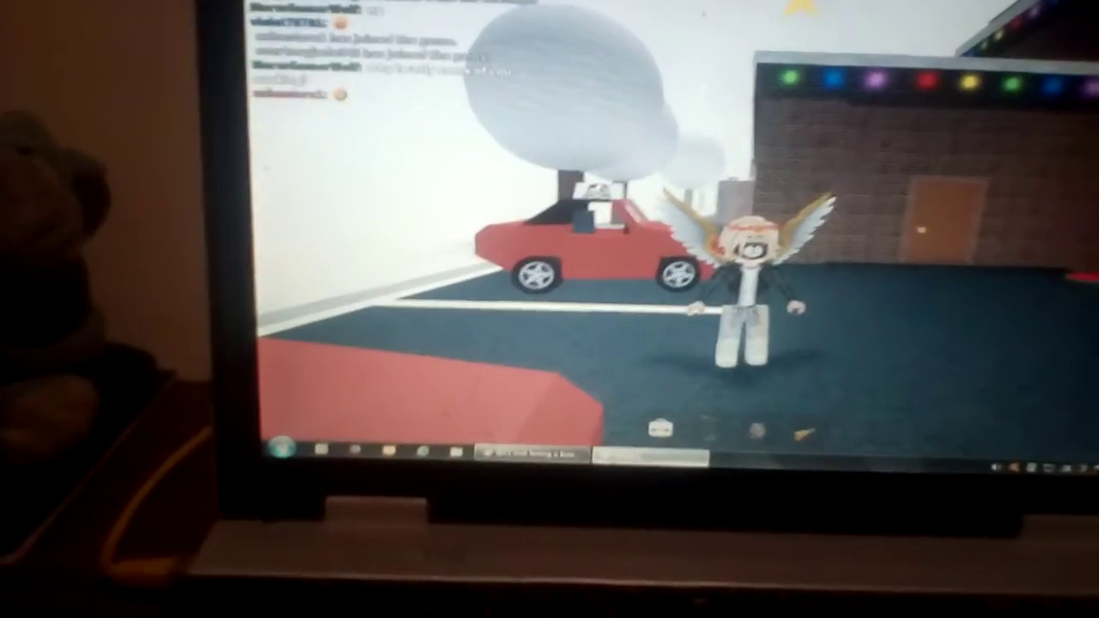
{"action": "key", "text": "period"}
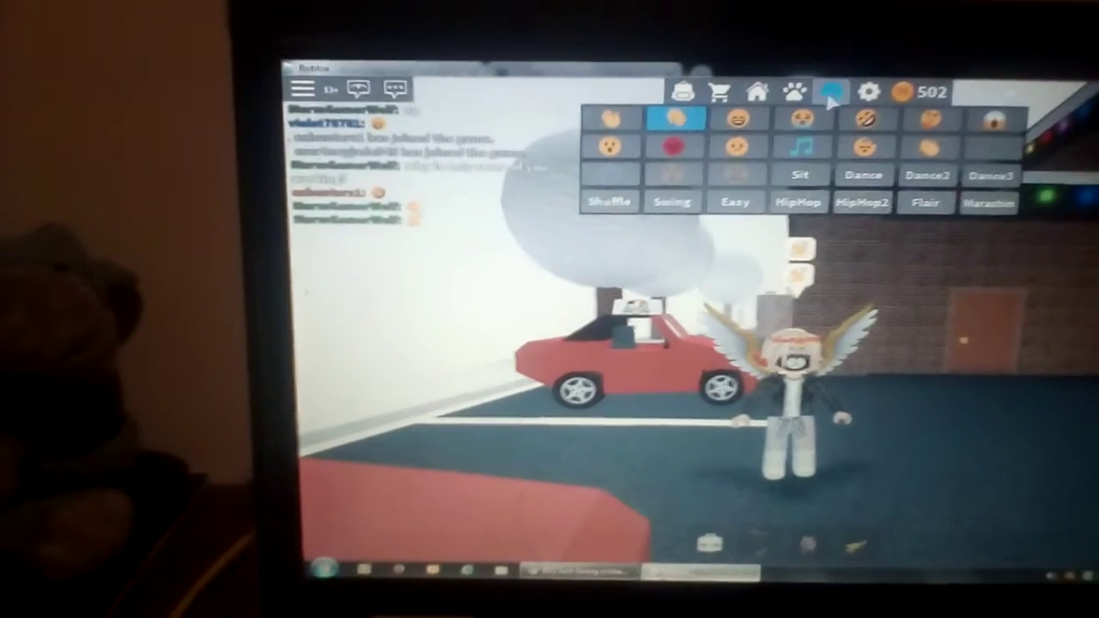
{"action": "left_click", "coordinate": [667, 123]}
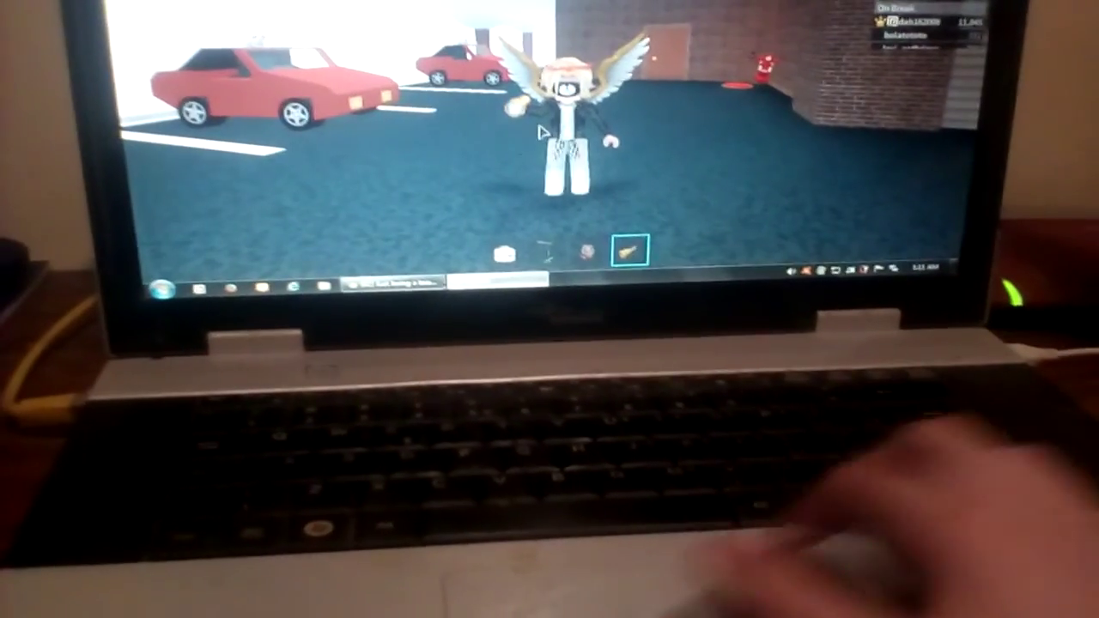
{"action": "mouse_move", "coordinate": [545, 129]}
{"action": "left_mouse_down"}
{"action": "mouse_move", "coordinate": [502, 127]}
{"action": "mouse_move", "coordinate": [532, 103]}
{"action": "left_mouse_up"}
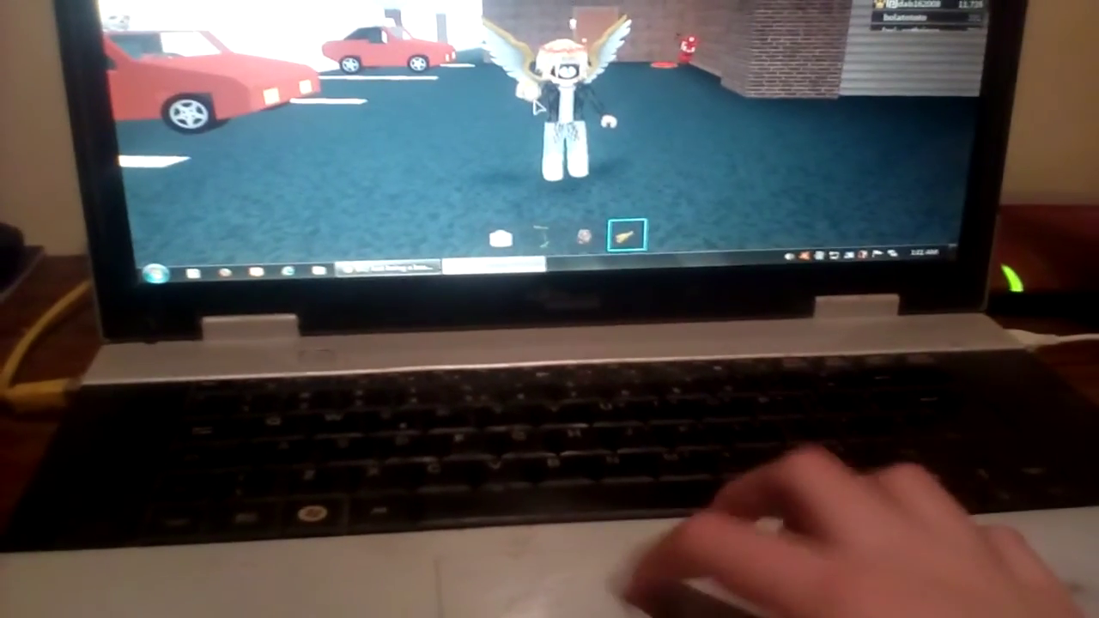